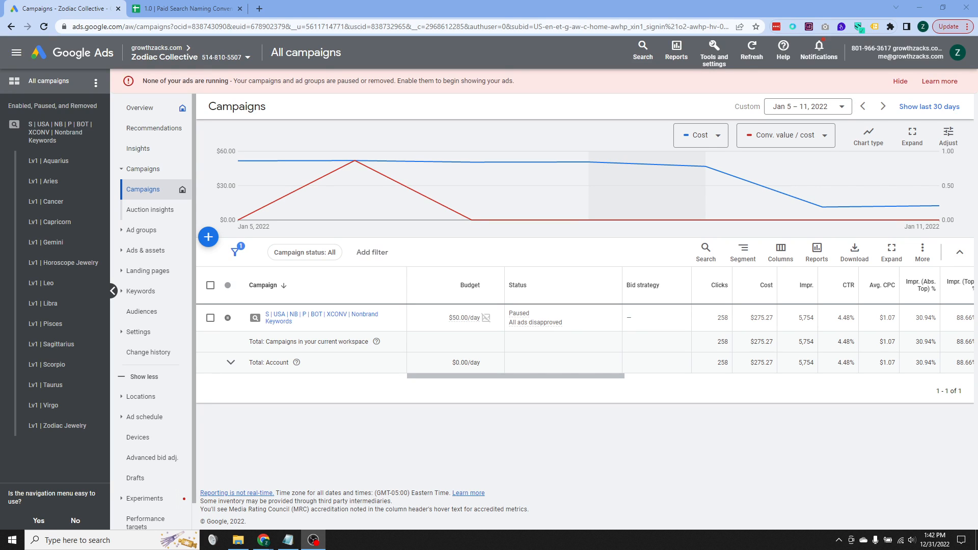
- Switch to the Paid Search Naming Conventions spreadsheet and select the Final Naming Convention result cell
{"action": "key", "text": "alt+Tab"}
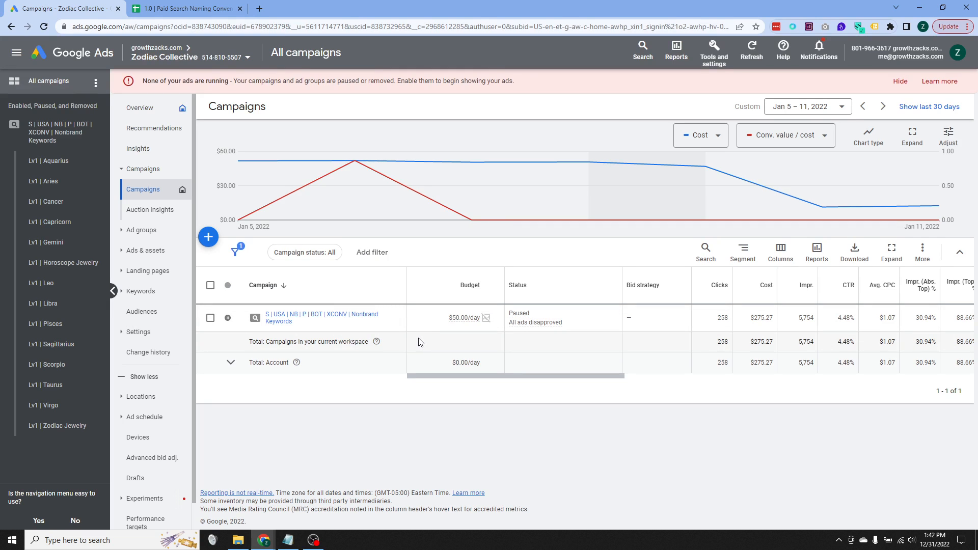
{"action": "left_click", "coordinate": [189, 9]}
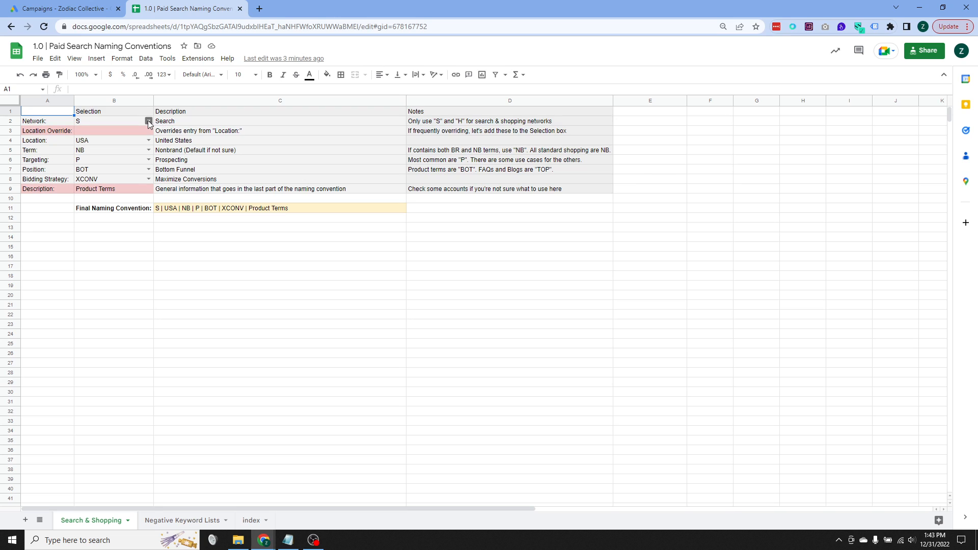
{"action": "left_click", "coordinate": [219, 210]}
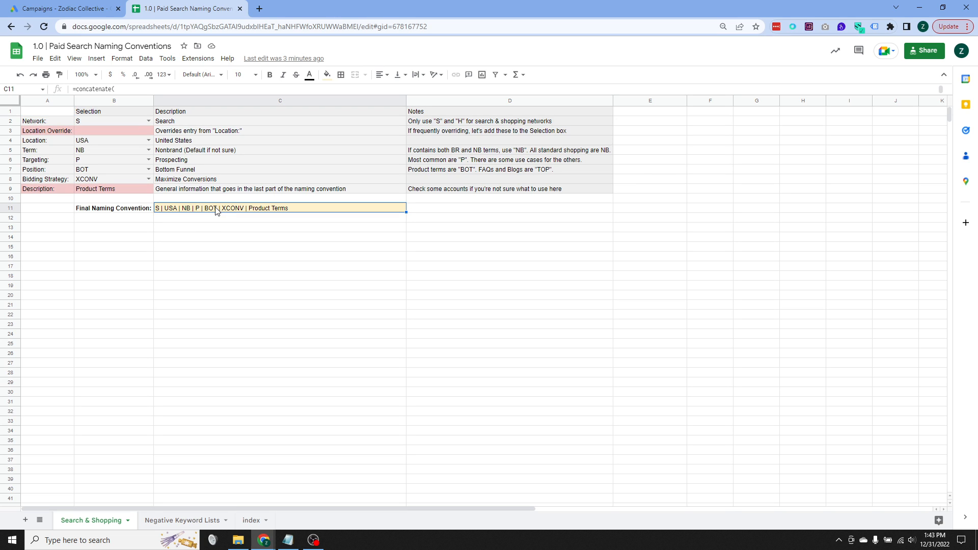
- Cycle the Network selection through H, D, V, Y and M to demonstrate each network code
{"action": "left_click", "coordinate": [148, 121]}
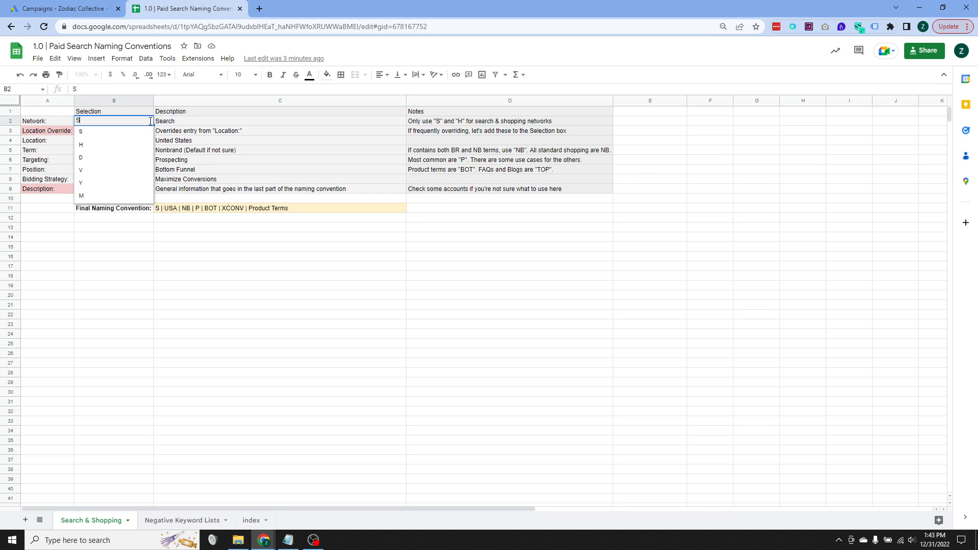
{"action": "left_click", "coordinate": [114, 149]}
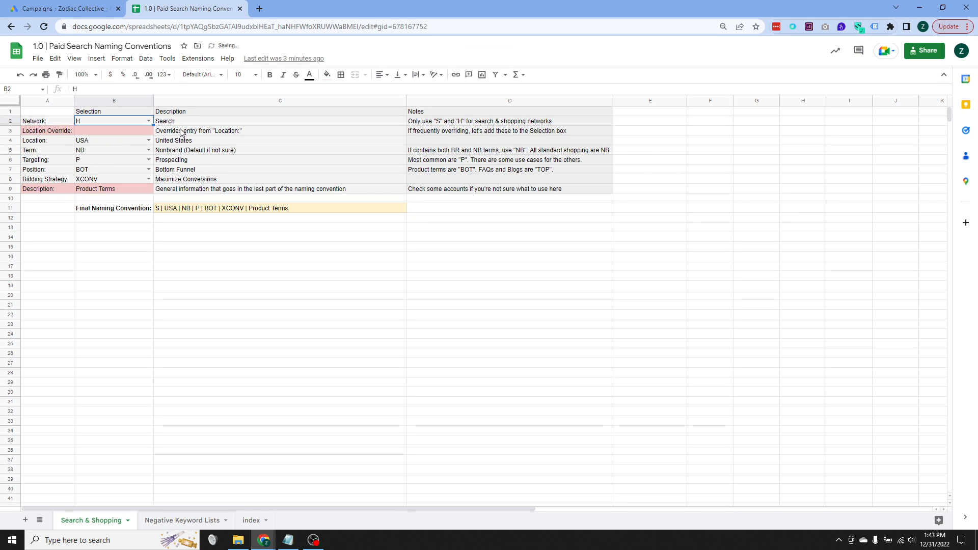
{"action": "double_click", "coordinate": [149, 120]}
{"action": "left_click", "coordinate": [128, 158]}
{"action": "left_click", "coordinate": [148, 121]}
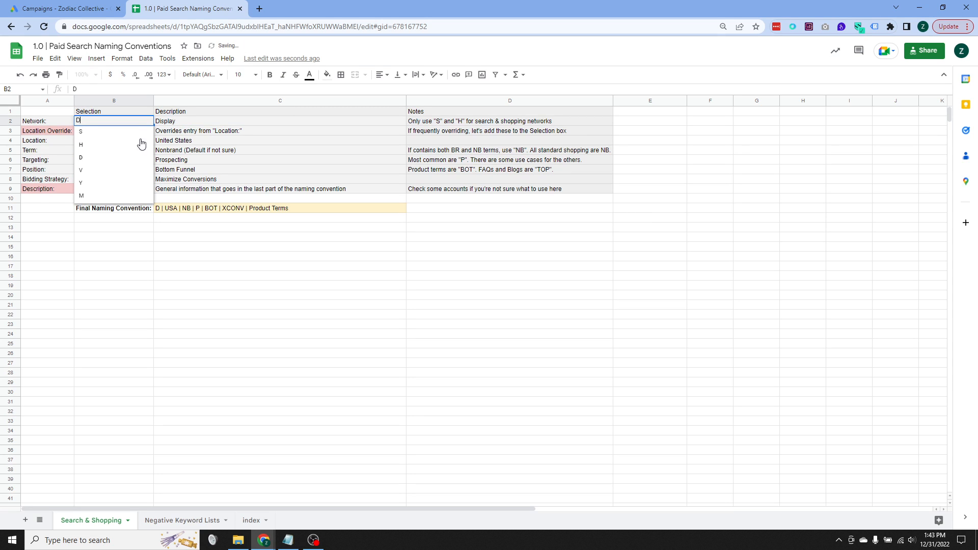
{"action": "left_click", "coordinate": [123, 170]}
{"action": "left_click", "coordinate": [149, 121]}
{"action": "left_click", "coordinate": [103, 182]}
{"action": "left_click", "coordinate": [148, 121]}
{"action": "left_click", "coordinate": [119, 196]}
- Set the Network to V and back to S, and select its note in the Notes column
{"action": "left_click", "coordinate": [158, 211]}
{"action": "left_click", "coordinate": [148, 121]}
{"action": "left_click", "coordinate": [98, 171]}
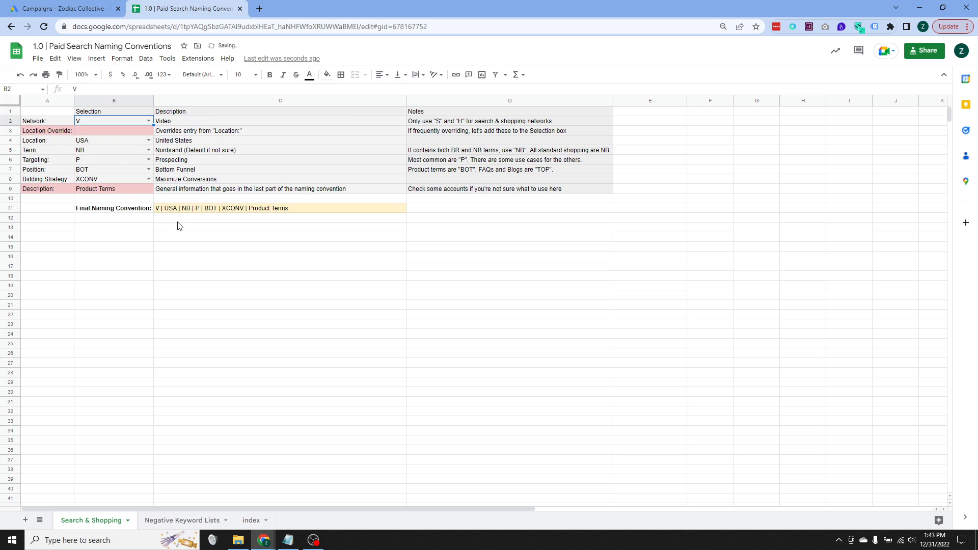
{"action": "left_click", "coordinate": [148, 121]}
{"action": "left_click", "coordinate": [109, 132]}
{"action": "left_click", "coordinate": [477, 123]}
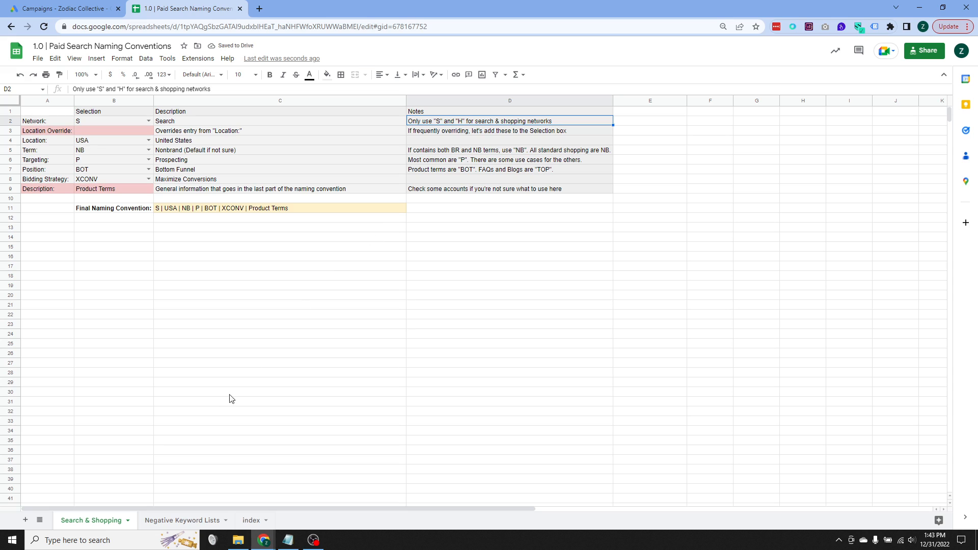
- Enter CA as the Location Override, check the Final Naming Convention cell, and clear the override again
{"action": "left_click", "coordinate": [122, 142]}
{"action": "left_click", "coordinate": [148, 140]}
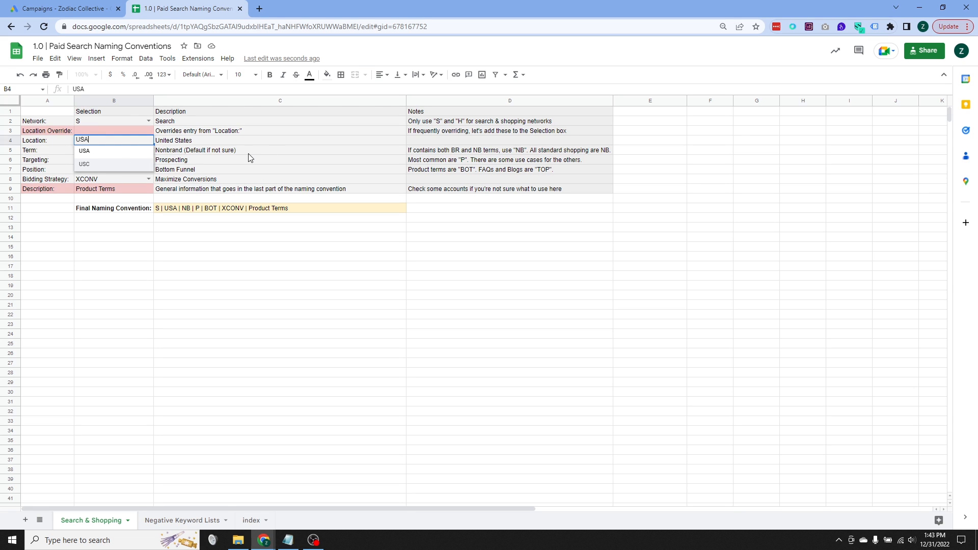
{"action": "left_click", "coordinate": [251, 156]}
{"action": "left_click", "coordinate": [135, 133]}
{"action": "type", "text": "CA"}
{"action": "key", "text": "Return"}
{"action": "left_click", "coordinate": [168, 214]}
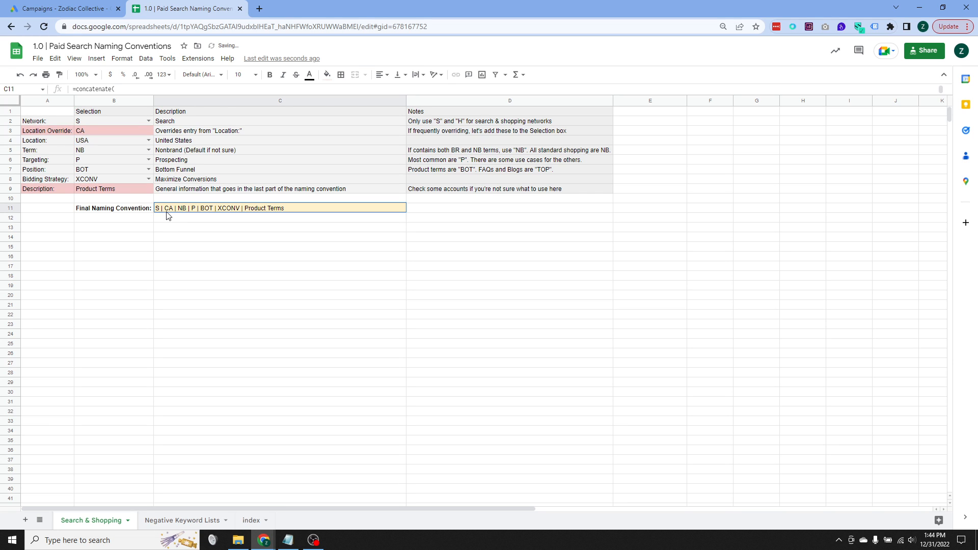
{"action": "left_click", "coordinate": [103, 128]}
{"action": "key", "text": "Delete"}
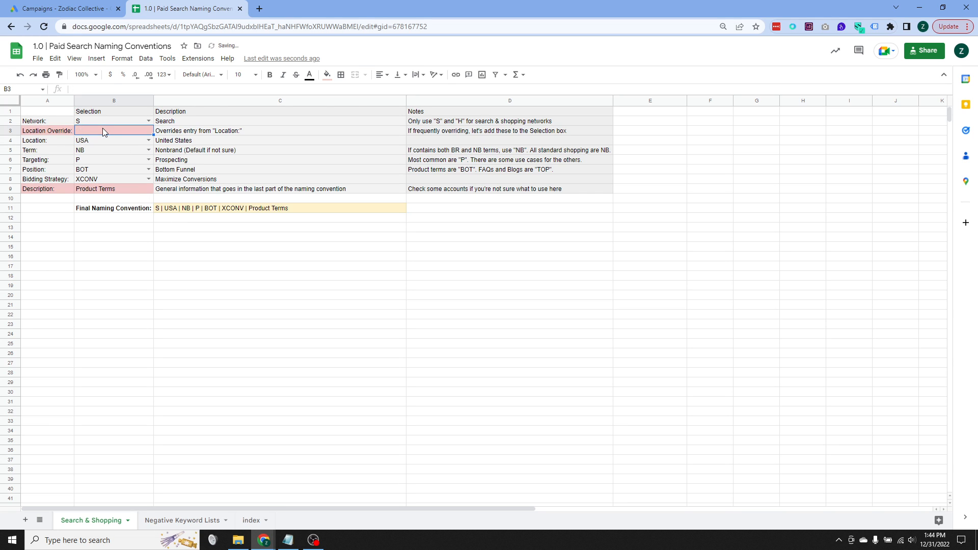
- Set the Location selection to USC and select its description cell
{"action": "left_click", "coordinate": [115, 142]}
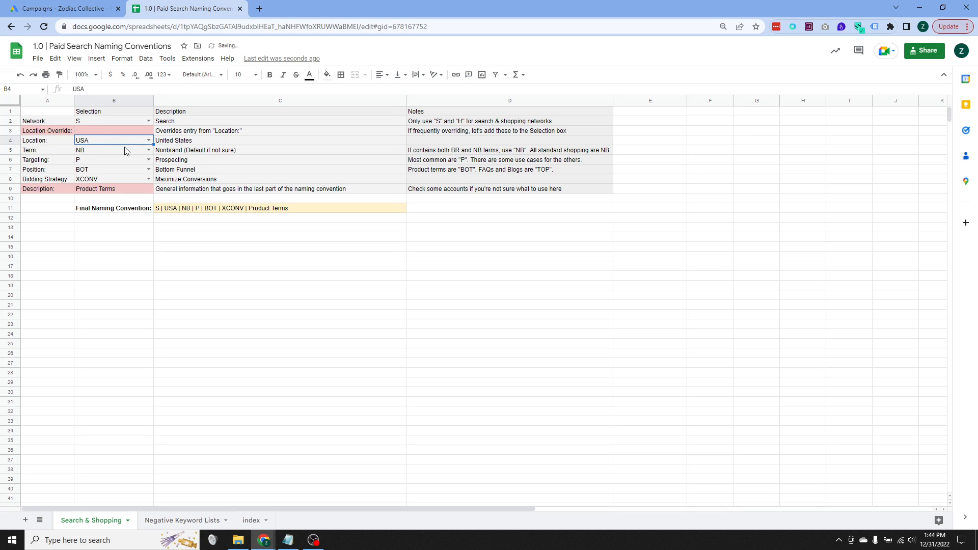
{"action": "left_click", "coordinate": [129, 133]}
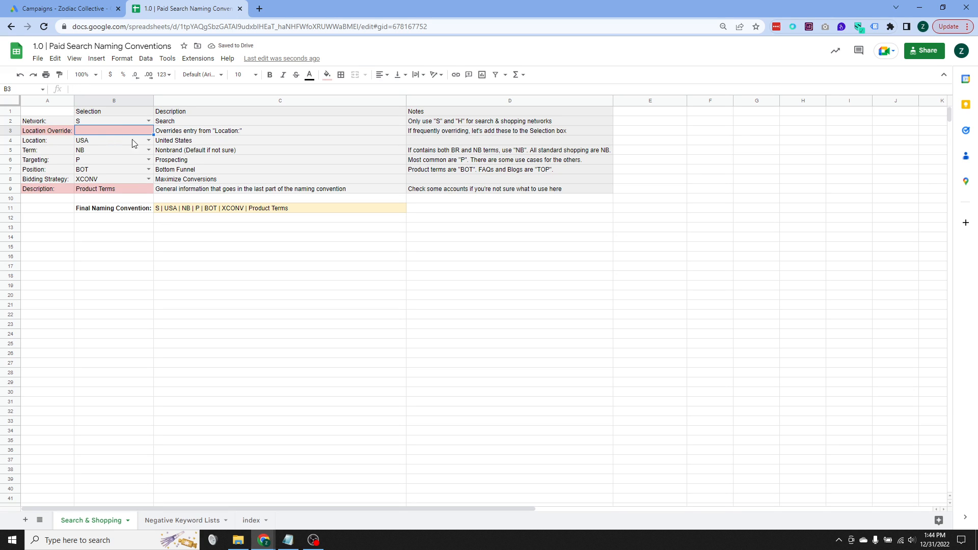
{"action": "left_click", "coordinate": [149, 141]}
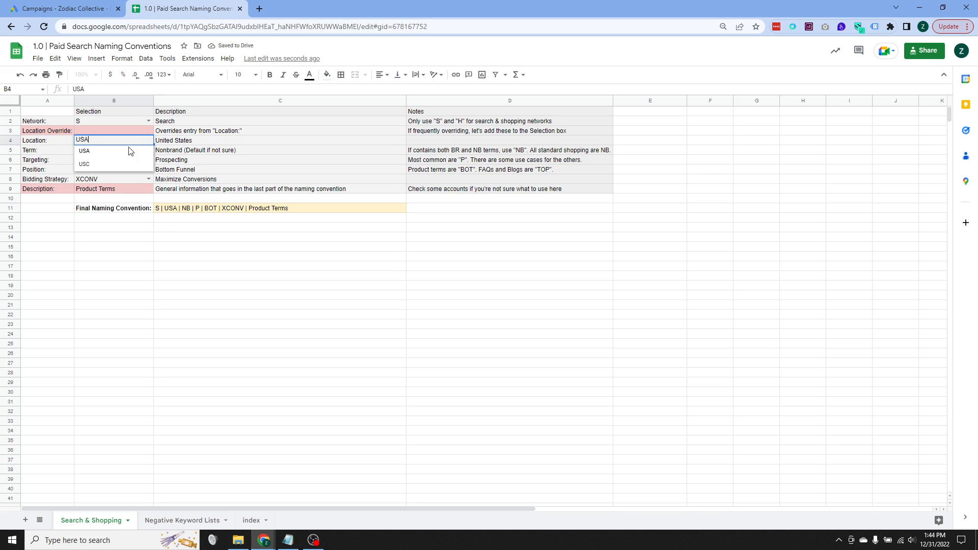
{"action": "left_click", "coordinate": [88, 167]}
{"action": "left_click", "coordinate": [193, 139]}
- Examine the rows below the Location and Location Description lists on the index sheet and return to Search & Shopping
{"action": "left_click", "coordinate": [251, 520]}
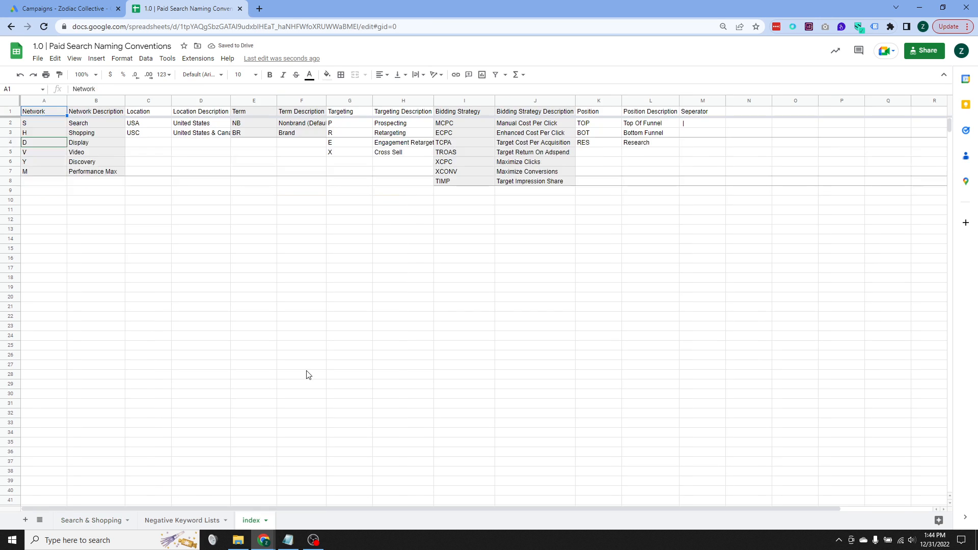
{"action": "left_click", "coordinate": [251, 259]}
{"action": "left_click_drag", "start_coordinate": [153, 143], "coordinate": [146, 299]}
{"action": "left_click_drag", "start_coordinate": [197, 144], "coordinate": [201, 297]}
{"action": "left_click", "coordinate": [99, 522]}
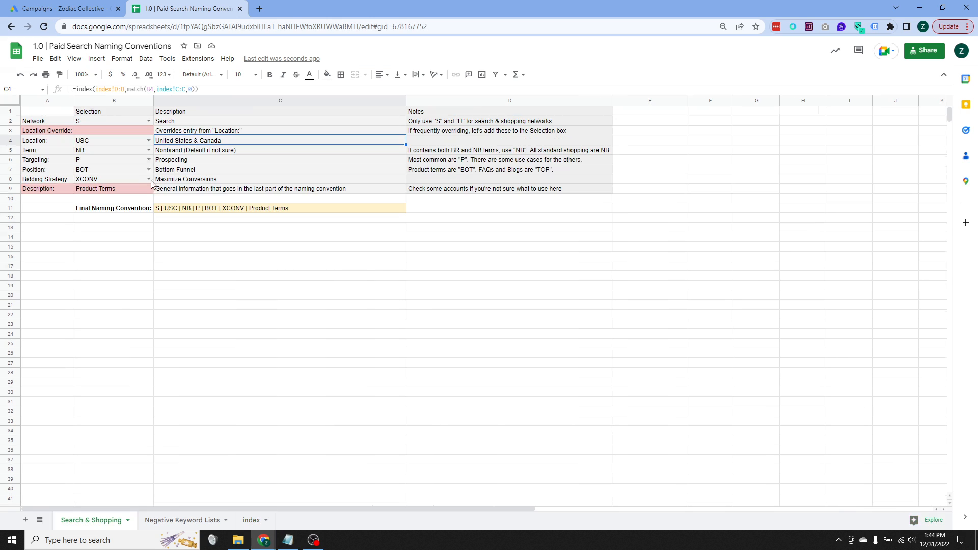
- Choose NB and BR in turn as the Term, selecting the description of each
{"action": "left_click", "coordinate": [147, 150]}
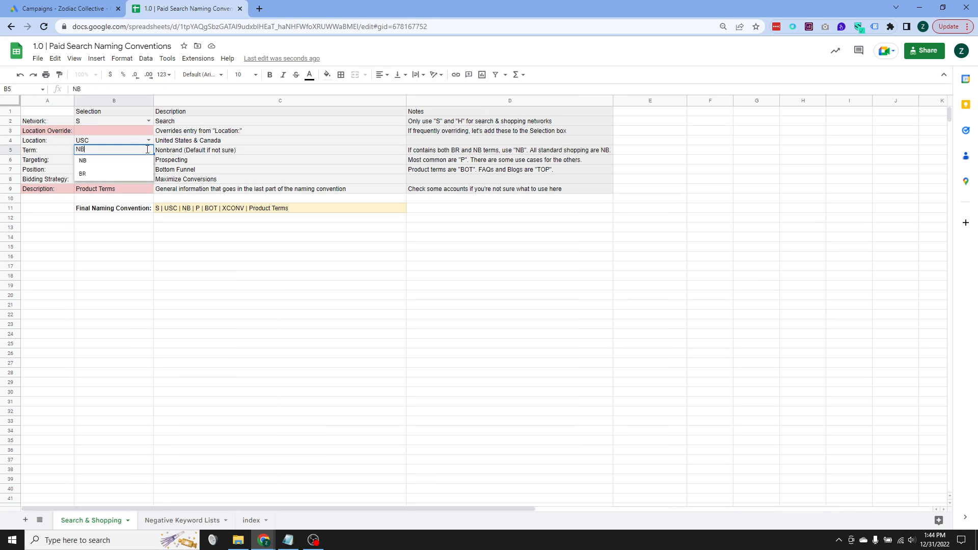
{"action": "left_click", "coordinate": [102, 161]}
{"action": "left_click", "coordinate": [170, 152]}
{"action": "left_click", "coordinate": [148, 150]}
{"action": "left_click", "coordinate": [97, 173]}
{"action": "left_click", "coordinate": [178, 154]}
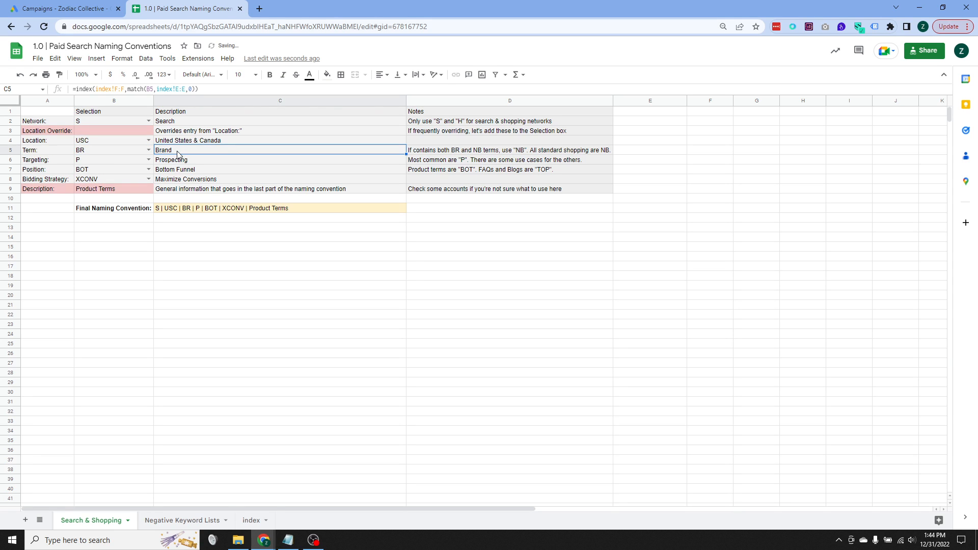
- Return the Term to NB, try BR once more, and set it back to NB
{"action": "left_click", "coordinate": [147, 150]}
{"action": "left_click", "coordinate": [130, 162]}
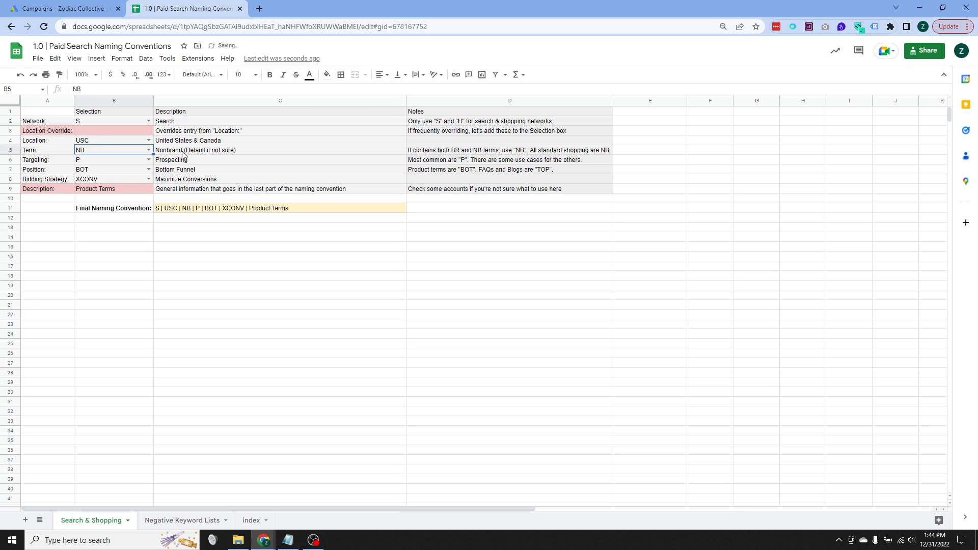
{"action": "left_click", "coordinate": [190, 154]}
{"action": "left_click", "coordinate": [149, 151]}
{"action": "left_click", "coordinate": [122, 173]}
{"action": "left_click", "coordinate": [147, 150]}
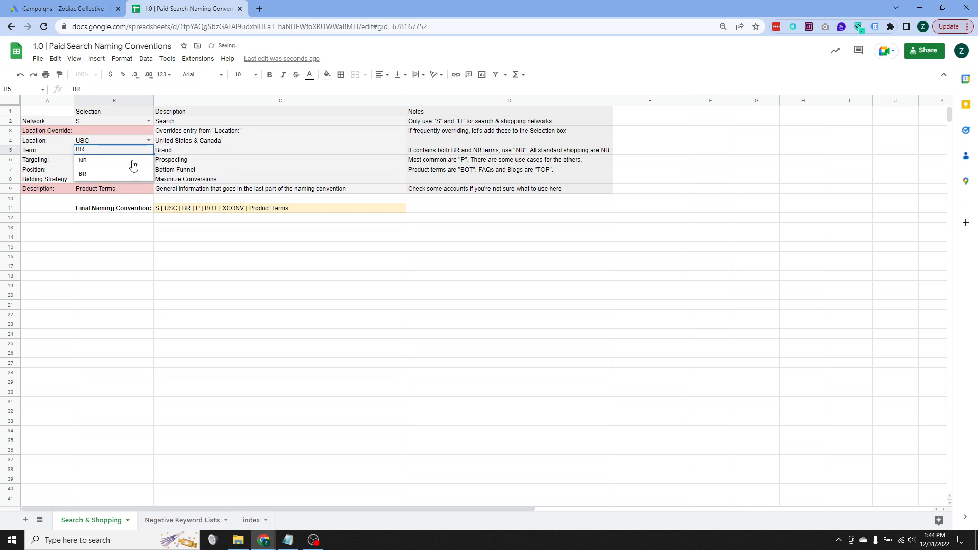
{"action": "left_click", "coordinate": [136, 163]}
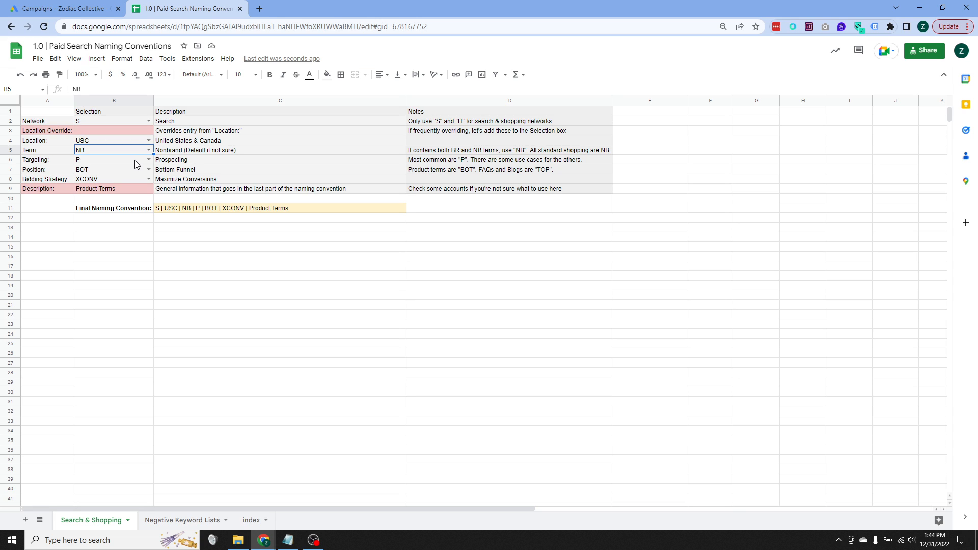
- Try R as the Targeting selection and set it back to P
{"action": "left_click", "coordinate": [162, 161]}
{"action": "left_click", "coordinate": [142, 162]}
{"action": "left_click", "coordinate": [148, 160]}
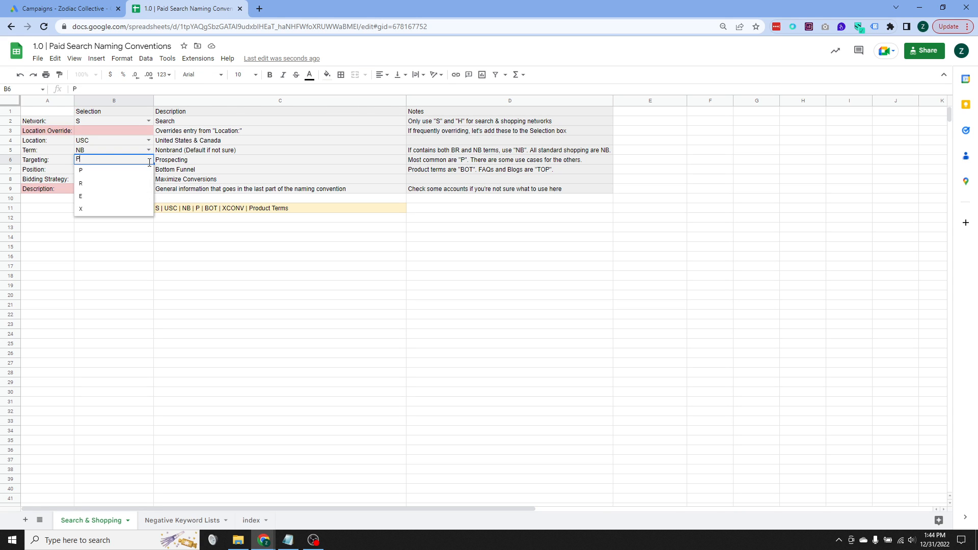
{"action": "left_click", "coordinate": [102, 183]}
{"action": "left_click", "coordinate": [148, 160]}
{"action": "left_click", "coordinate": [137, 170]}
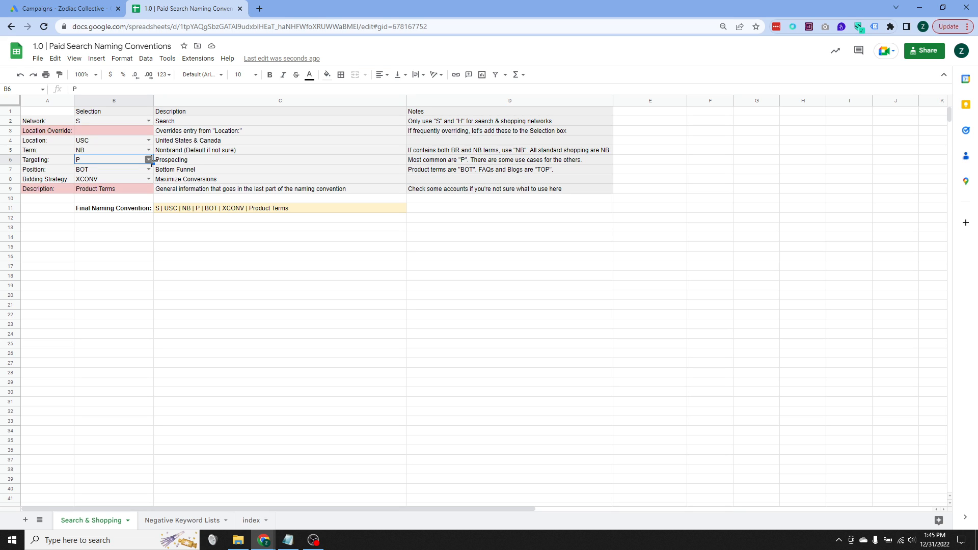
- Cycle the Targeting selection through R, E, X and E, and restore it to P
{"action": "left_click", "coordinate": [149, 159]}
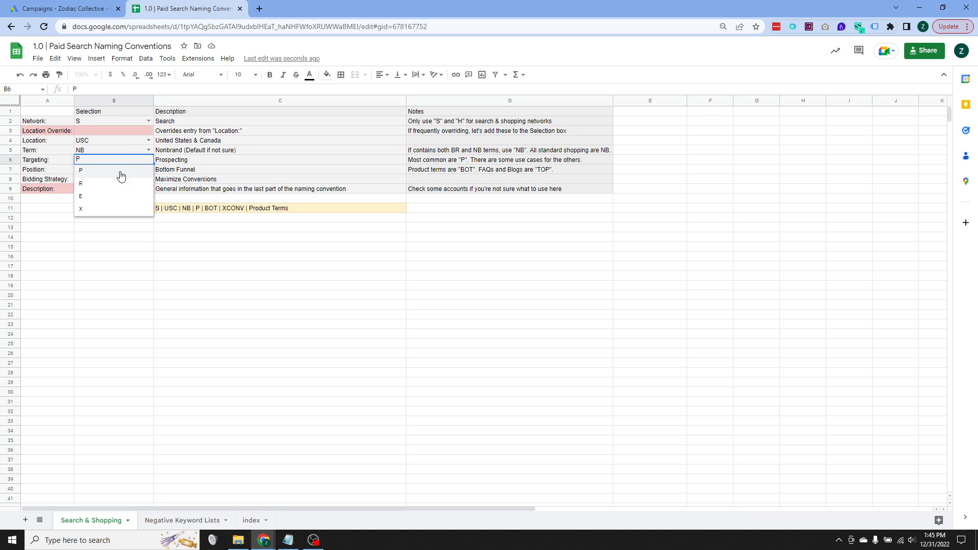
{"action": "left_click", "coordinate": [110, 183]}
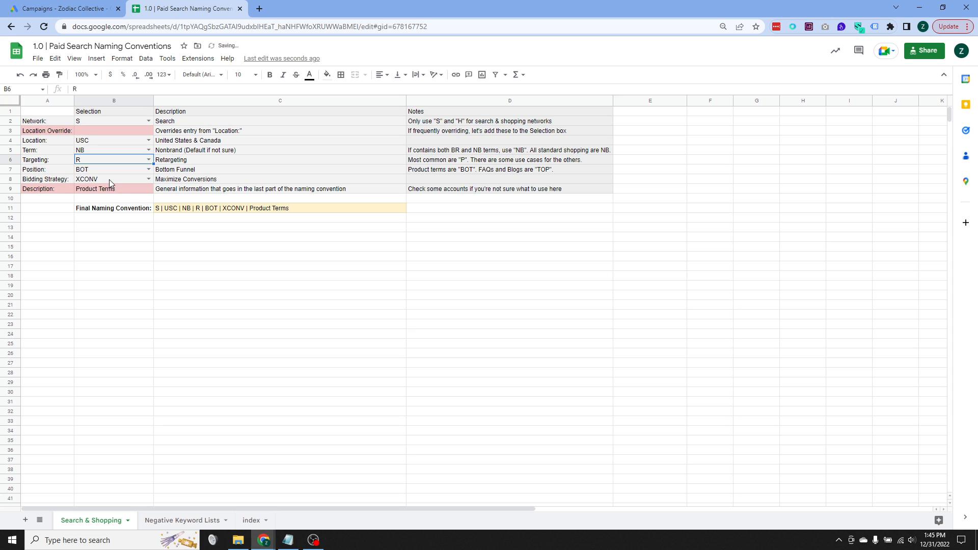
{"action": "left_click", "coordinate": [148, 160]}
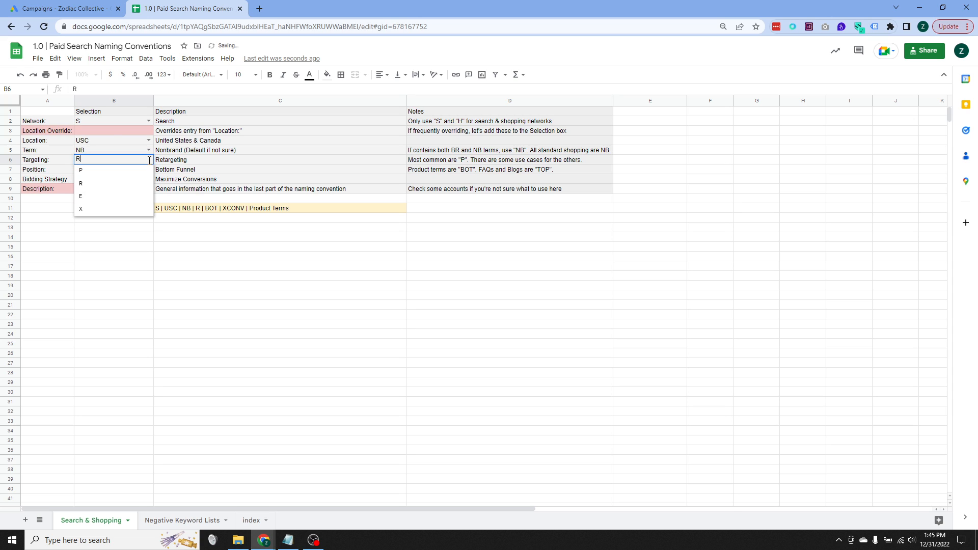
{"action": "left_click", "coordinate": [101, 200]}
{"action": "left_click", "coordinate": [148, 159]}
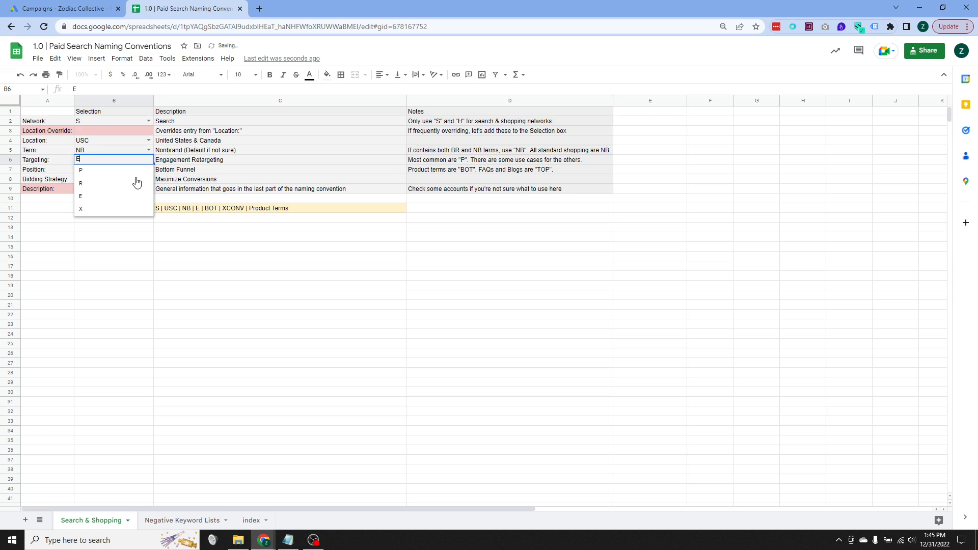
{"action": "left_click", "coordinate": [112, 209]}
{"action": "left_click", "coordinate": [149, 160]}
{"action": "left_click", "coordinate": [108, 199]}
{"action": "left_click", "coordinate": [148, 160]}
{"action": "left_click", "coordinate": [124, 171]}
- Set the Position selection to TOP and change it to RES to demonstrate both funnel codes
{"action": "left_click", "coordinate": [158, 171]}
{"action": "left_click", "coordinate": [148, 171]}
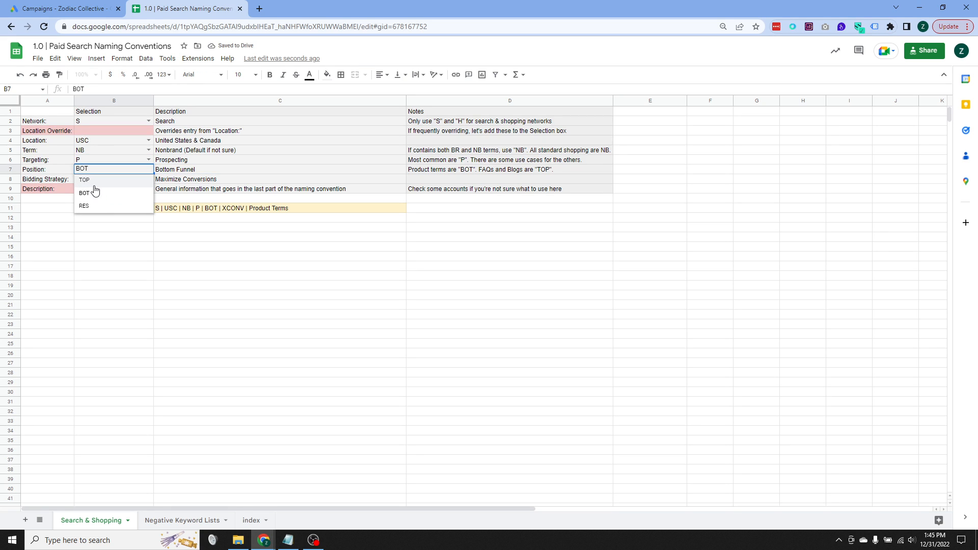
{"action": "left_click", "coordinate": [163, 172]}
{"action": "left_click", "coordinate": [148, 171]}
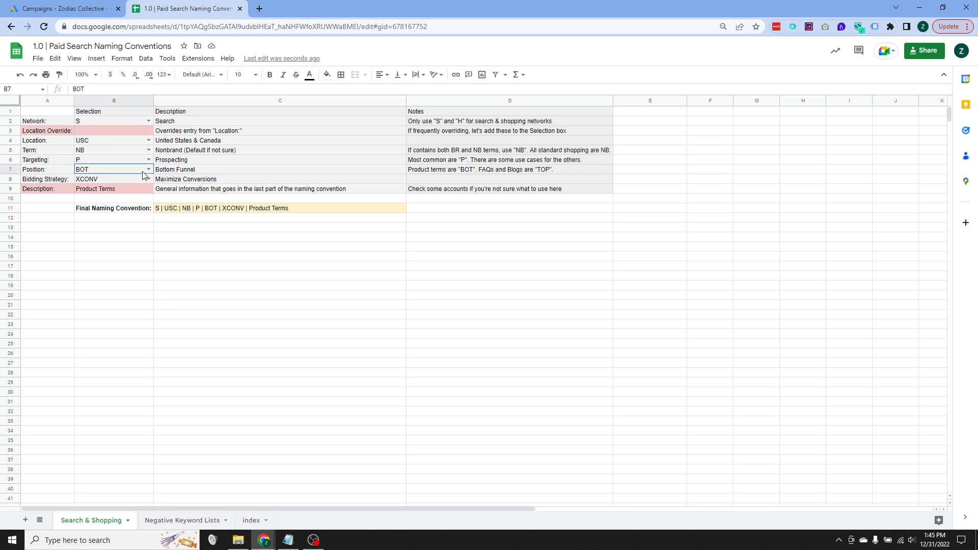
{"action": "left_click", "coordinate": [110, 182]}
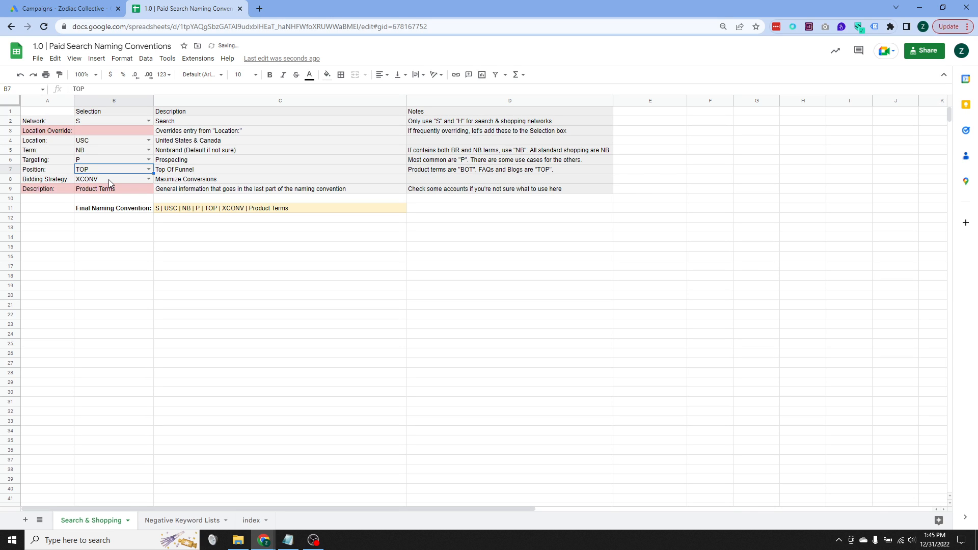
{"action": "left_click", "coordinate": [148, 169]}
{"action": "left_click", "coordinate": [127, 204]}
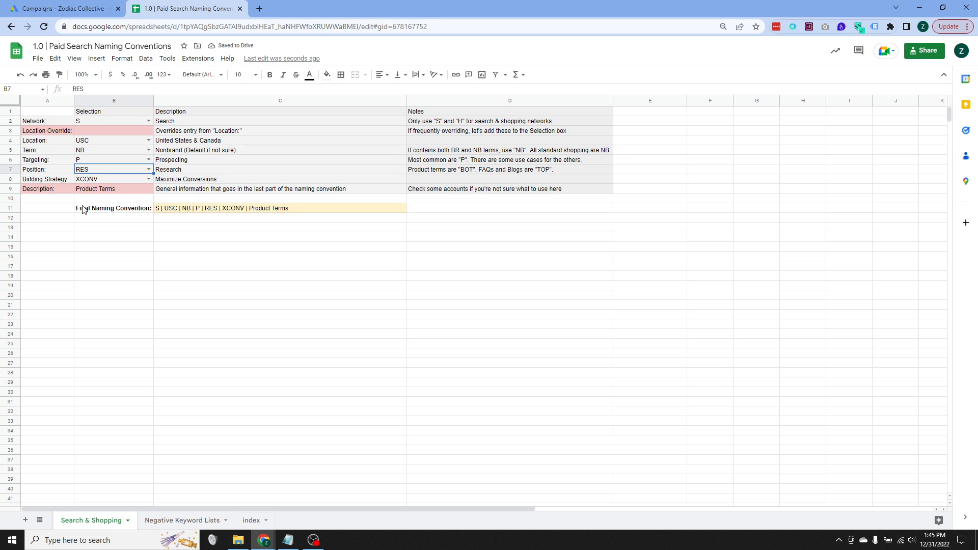
- Alternate the Position between TOP and RES, and leave it set to TOP
{"action": "left_click", "coordinate": [163, 170]}
{"action": "left_click", "coordinate": [150, 171]}
{"action": "left_click", "coordinate": [149, 170]}
{"action": "left_click", "coordinate": [130, 180]}
{"action": "left_click", "coordinate": [149, 170]}
{"action": "left_click", "coordinate": [125, 205]}
{"action": "left_click", "coordinate": [151, 171]}
{"action": "left_click", "coordinate": [136, 178]}
- Cycle the Bidding Strategy selection through MCPC, ECPC and TCPA to demonstrate their codes in the campaign name
{"action": "left_click", "coordinate": [148, 179]}
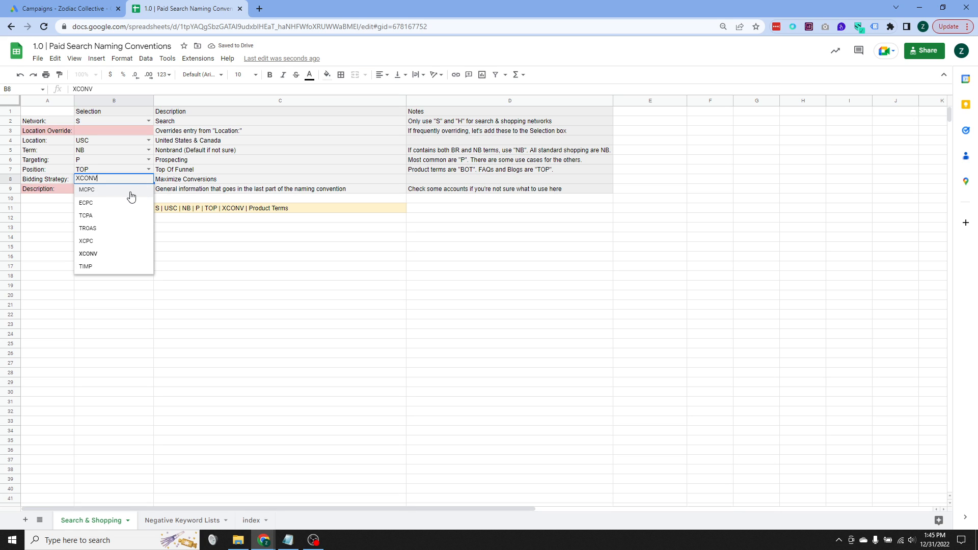
{"action": "left_click", "coordinate": [131, 193]}
{"action": "left_click", "coordinate": [149, 178]}
{"action": "left_click", "coordinate": [130, 203]}
{"action": "left_click", "coordinate": [149, 180]}
{"action": "left_click", "coordinate": [114, 212]}
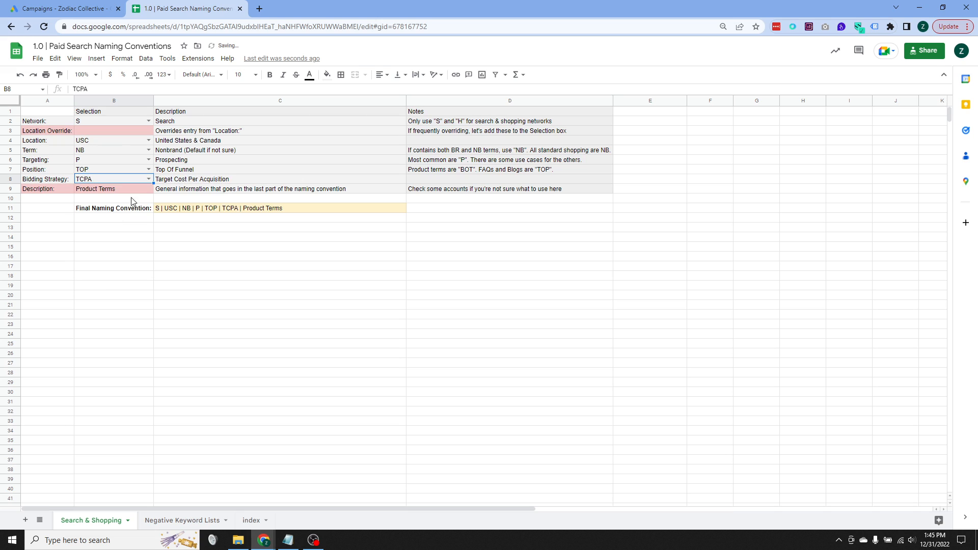
- Switch the Bidding Strategy selection to TROAS and then XCPC to demonstrate both codes
{"action": "left_click", "coordinate": [147, 179]}
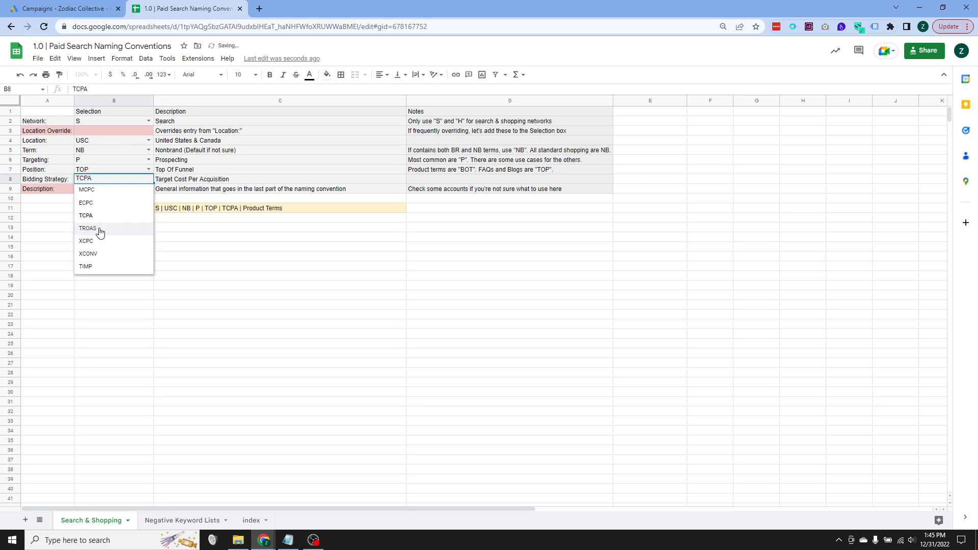
{"action": "left_click", "coordinate": [102, 223]}
{"action": "left_click", "coordinate": [148, 178]}
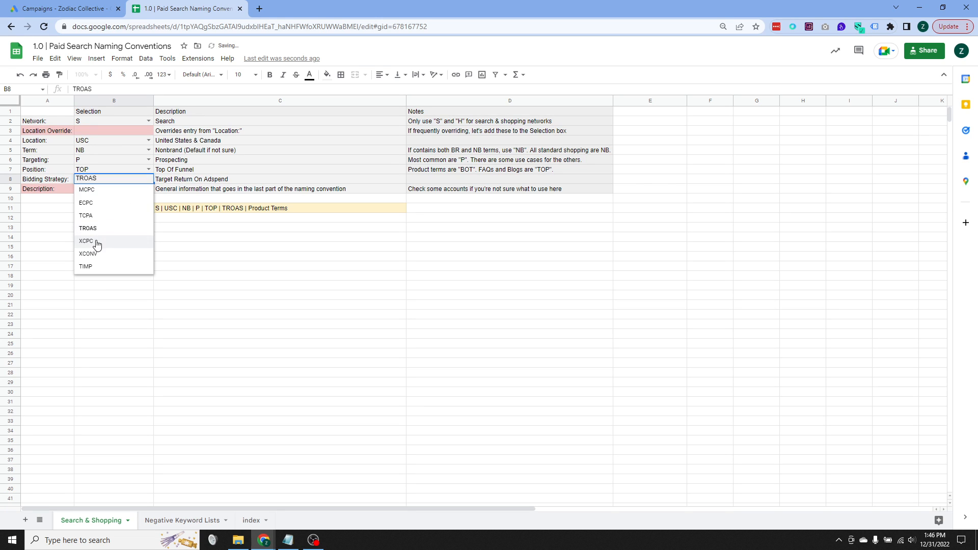
{"action": "left_click", "coordinate": [97, 243]}
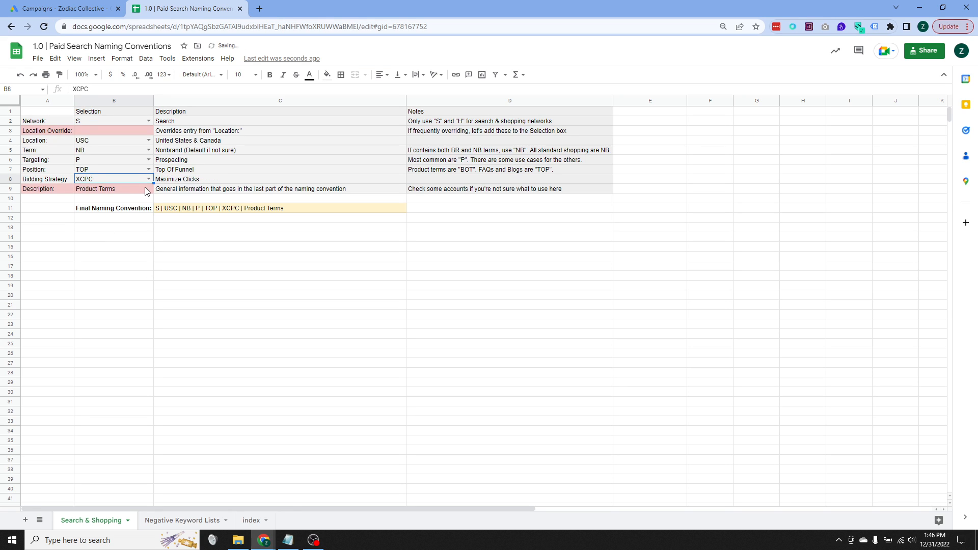
- Try XCONV and TIMP as the Bidding Strategy, and leave it set to MCPC
{"action": "left_click", "coordinate": [148, 179]}
{"action": "left_click", "coordinate": [91, 254]}
{"action": "left_click", "coordinate": [147, 180]}
{"action": "left_click", "coordinate": [93, 267]}
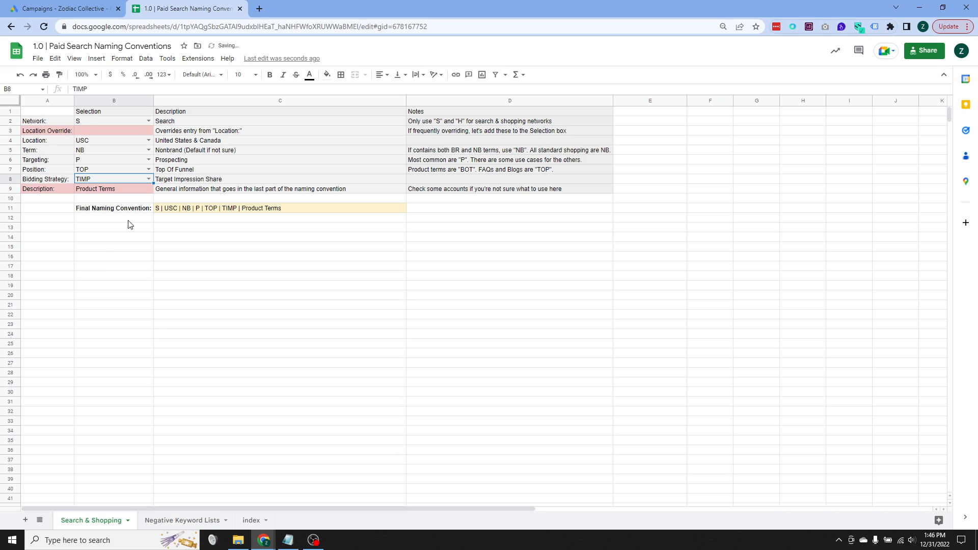
{"action": "left_click", "coordinate": [148, 179]}
{"action": "left_click", "coordinate": [119, 192]}
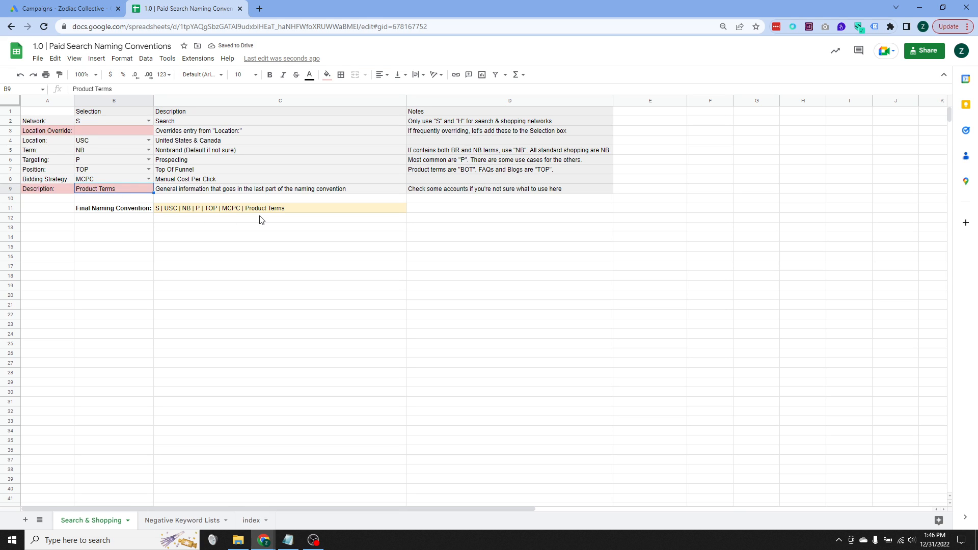
- Examine the Final Naming Convention cell and the Description entry that supplies the last part of the campaign name
{"action": "left_click", "coordinate": [278, 209]}
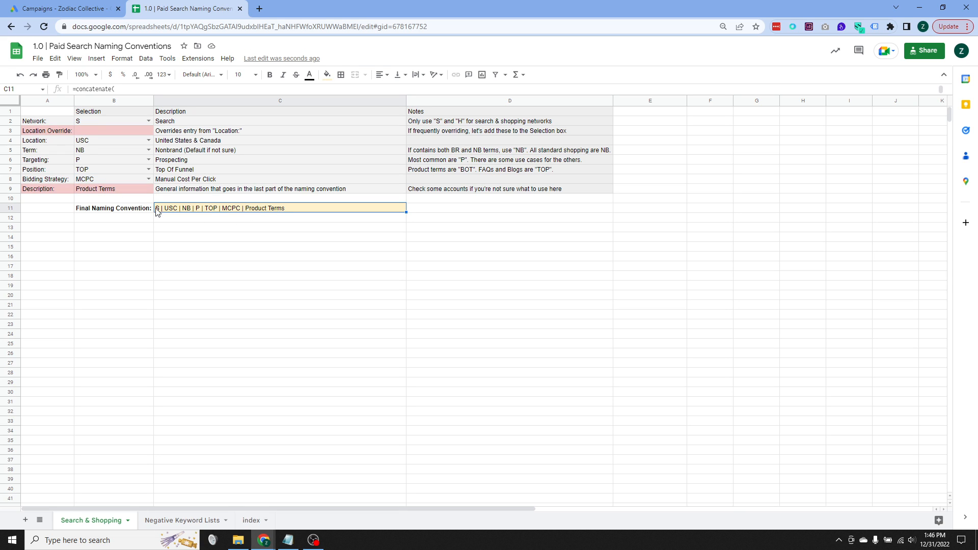
{"action": "left_click", "coordinate": [109, 191]}
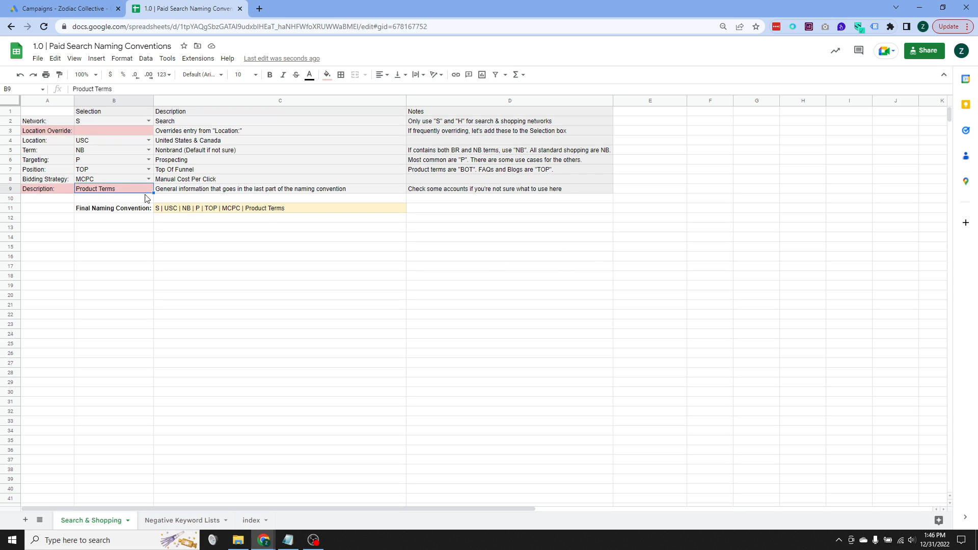
{"action": "left_click", "coordinate": [102, 173]}
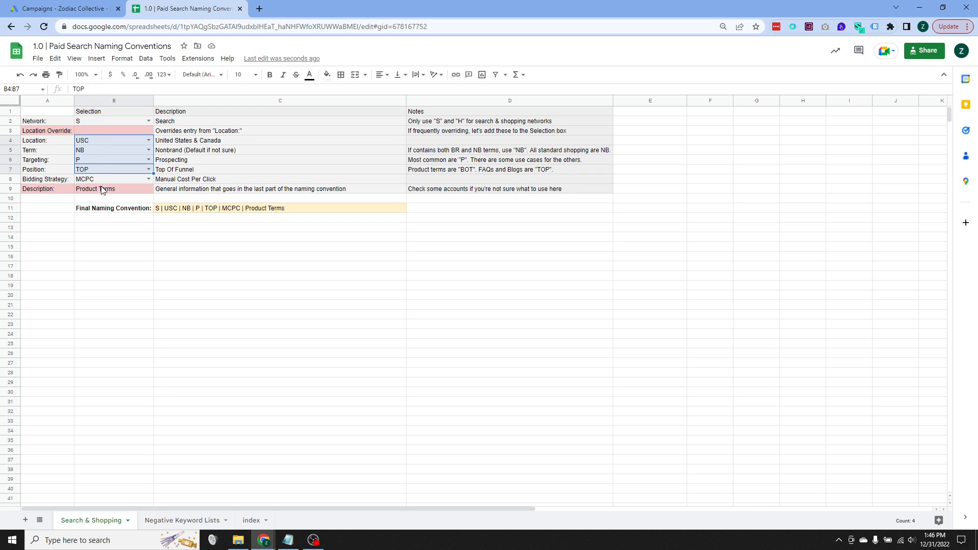
{"action": "left_click", "coordinate": [101, 190]}
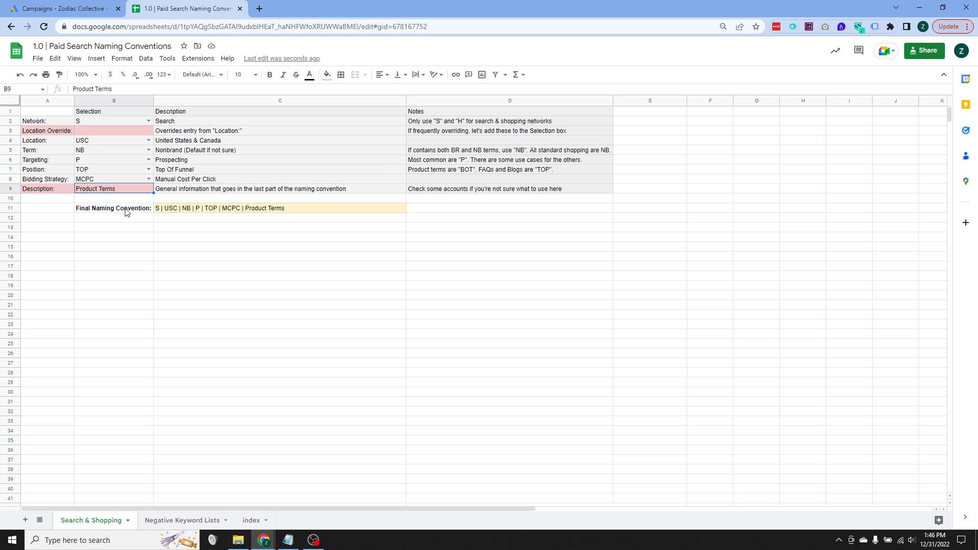
{"action": "left_click_drag", "start_coordinate": [43, 189], "coordinate": [229, 229]}
{"action": "left_click", "coordinate": [203, 257]}
{"action": "left_click", "coordinate": [107, 192]}
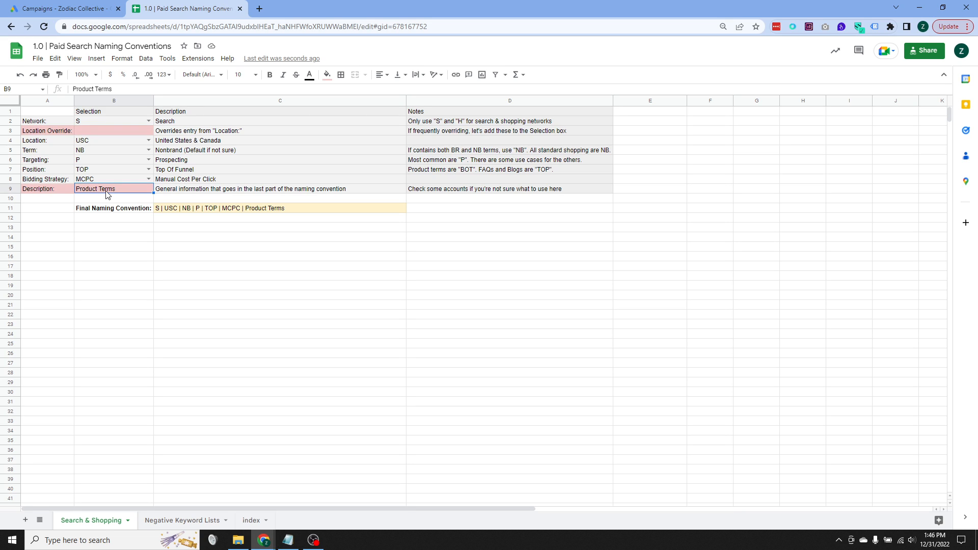